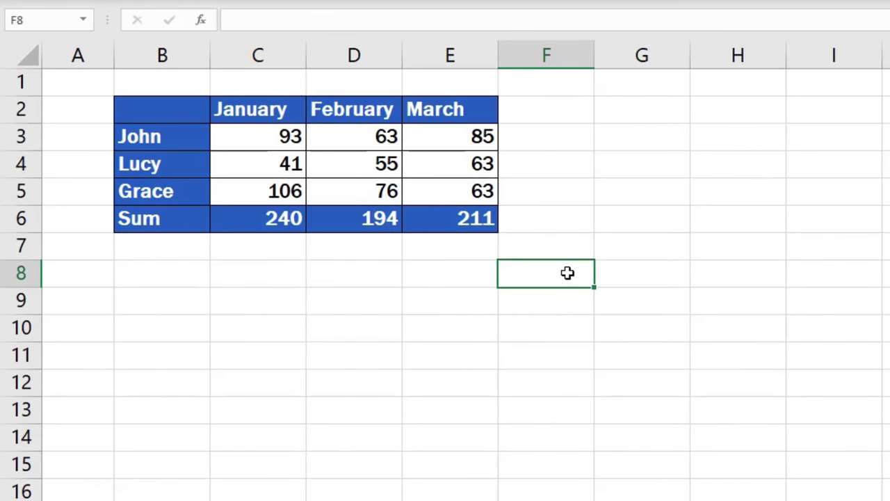
Point out the names in B3:B5, the January–March headers and the three SUM formulas
{"action": "left_click", "coordinate": [167, 137]}
{"action": "left_click", "coordinate": [158, 164]}
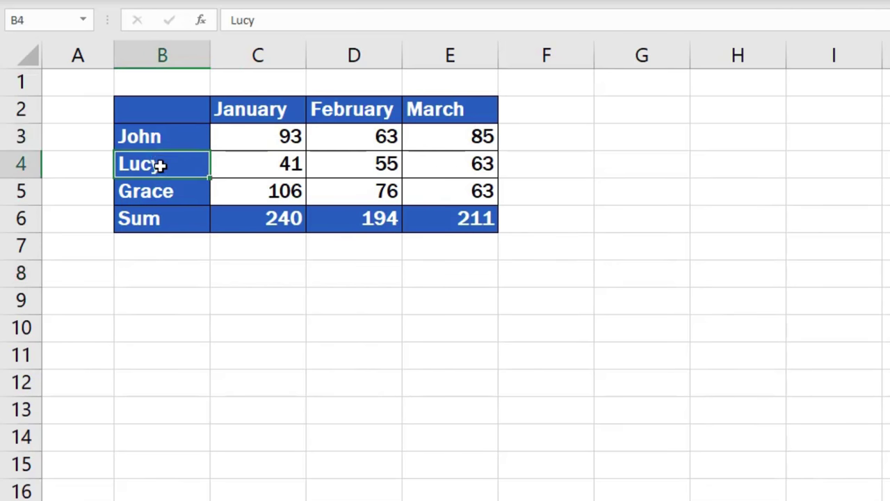
{"action": "left_click", "coordinate": [162, 194]}
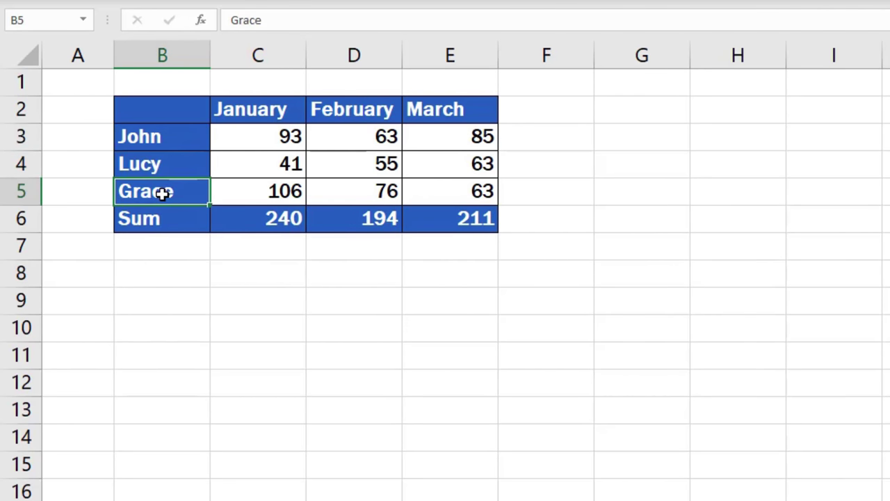
{"action": "left_click", "coordinate": [261, 110]}
{"action": "left_click", "coordinate": [344, 110]}
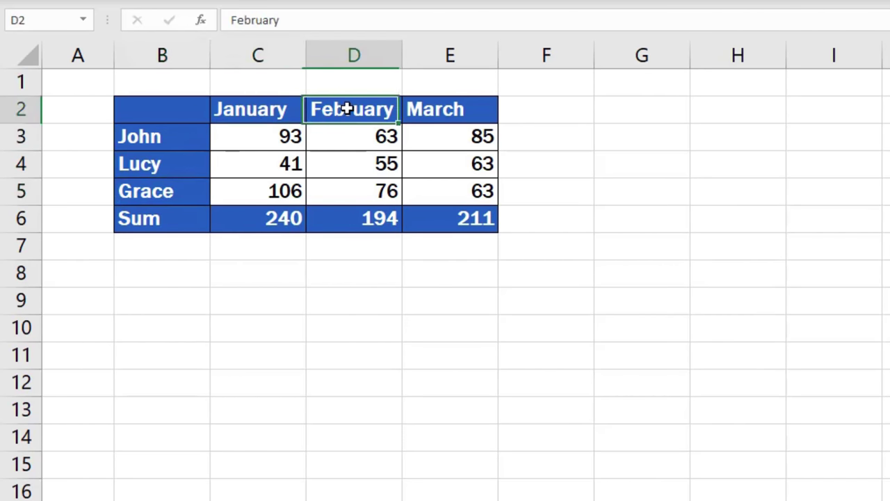
{"action": "left_click", "coordinate": [440, 108]}
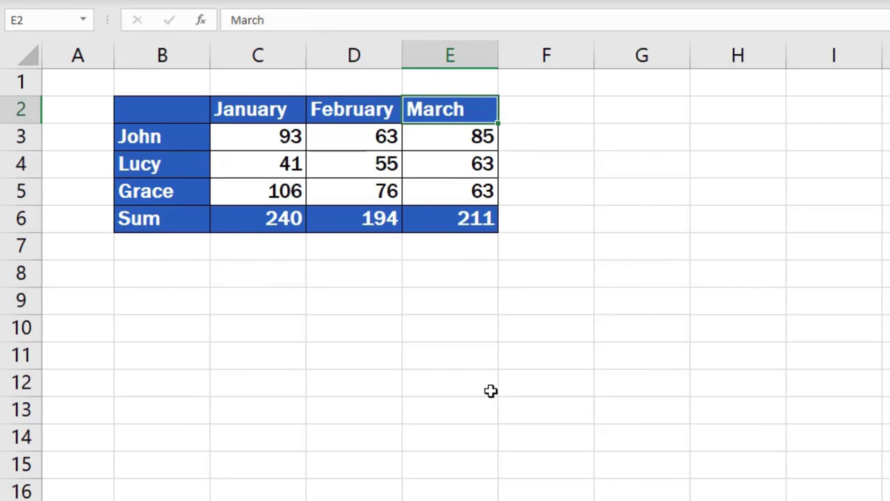
{"action": "left_click", "coordinate": [272, 224]}
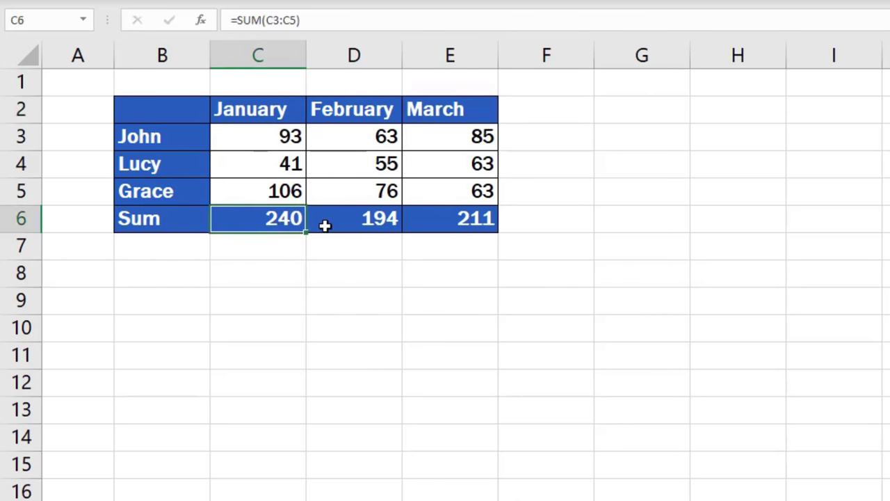
{"action": "left_click", "coordinate": [338, 220]}
{"action": "left_click", "coordinate": [433, 220]}
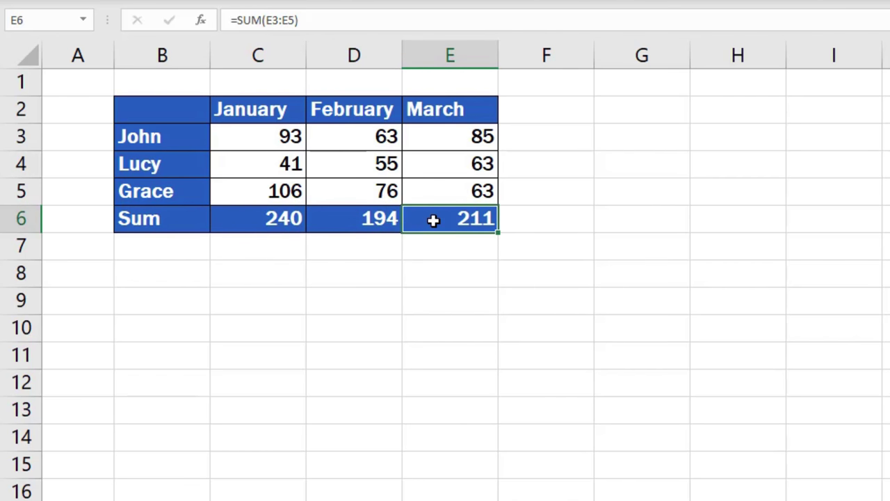
Mark out the C3:E5 monthly figures, the month headers, and the header row with the name column
{"action": "left_click_drag", "start_coordinate": [276, 141], "coordinate": [443, 201]}
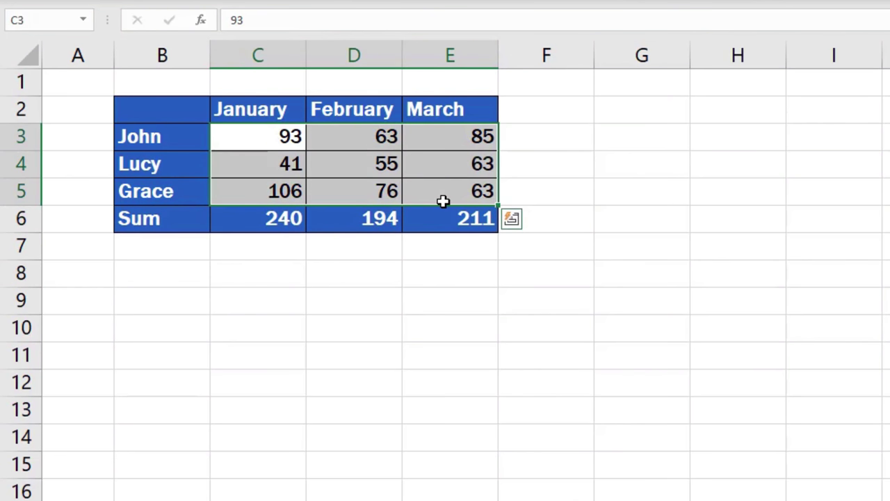
{"action": "left_click_drag", "start_coordinate": [182, 113], "coordinate": [408, 116]}
{"action": "left_click_drag", "start_coordinate": [185, 110], "coordinate": [424, 226]}
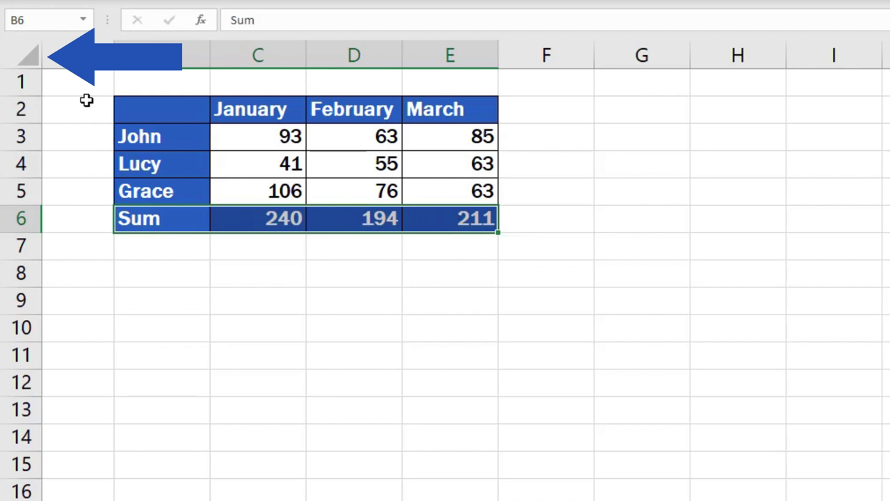
Select the whole worksheet and confirm Locked is checked under Format Cells Protection
{"action": "left_click", "coordinate": [31, 57]}
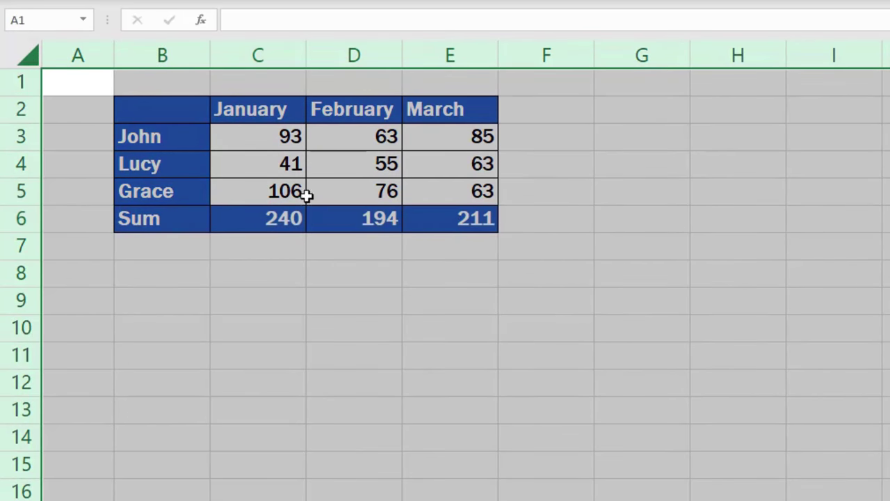
{"action": "right_click", "coordinate": [579, 212]}
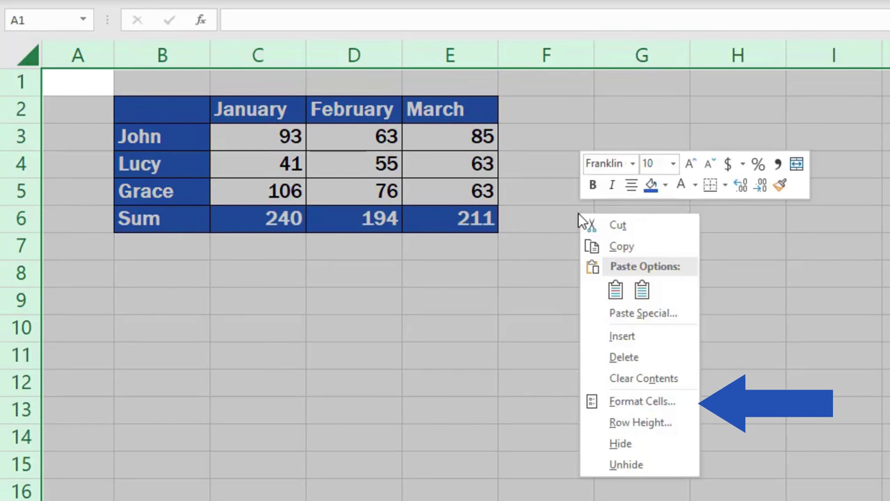
{"action": "left_click", "coordinate": [637, 403]}
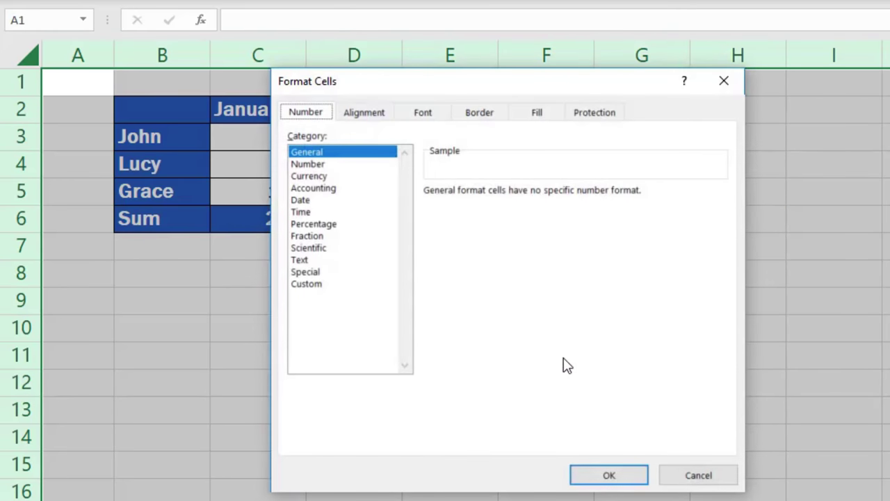
{"action": "left_click", "coordinate": [599, 115]}
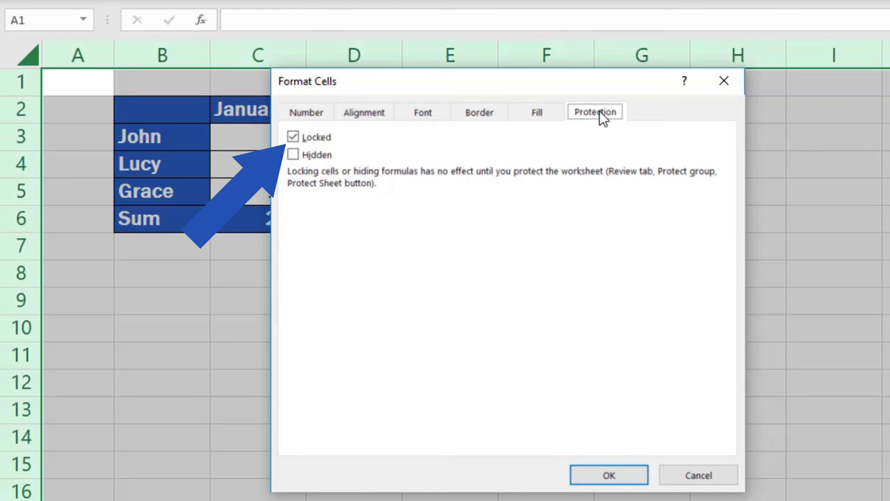
{"action": "left_click", "coordinate": [595, 479]}
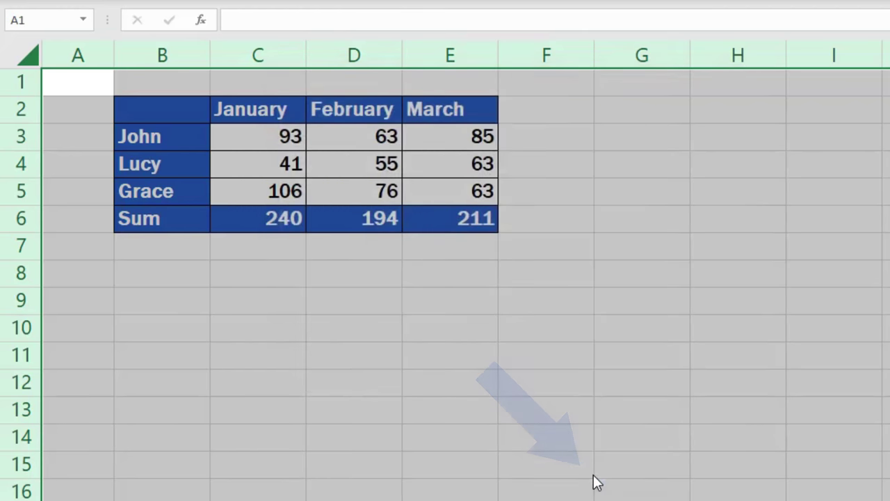
Uncheck Locked for the C3:E5 monthly figures in Format Cells Protection
{"action": "left_click", "coordinate": [538, 356]}
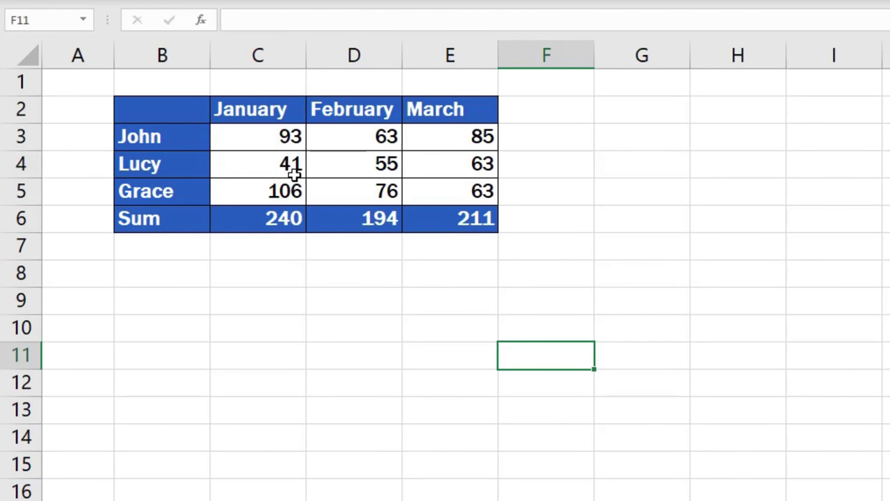
{"action": "left_click_drag", "start_coordinate": [258, 137], "coordinate": [429, 190]}
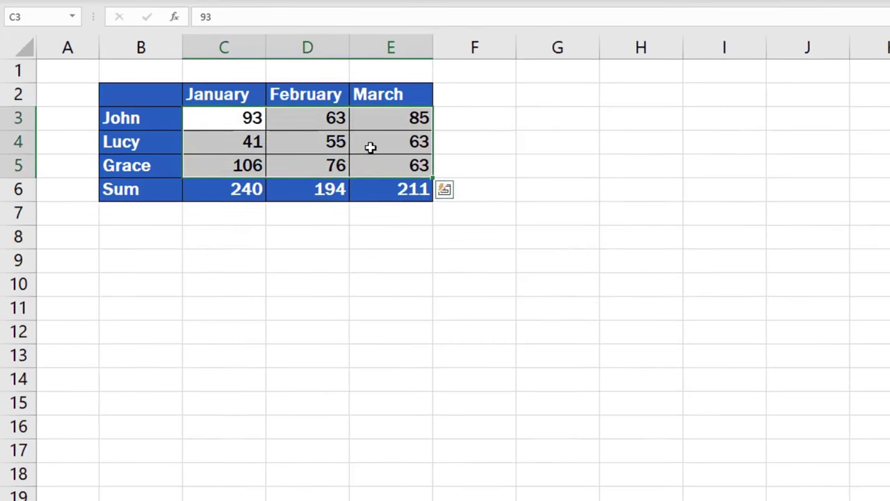
{"action": "right_click", "coordinate": [369, 146]}
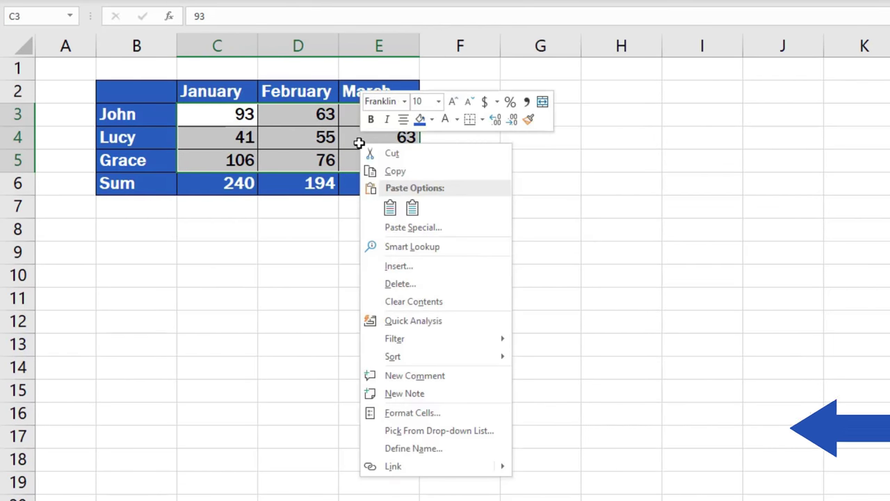
{"action": "left_click", "coordinate": [438, 414]}
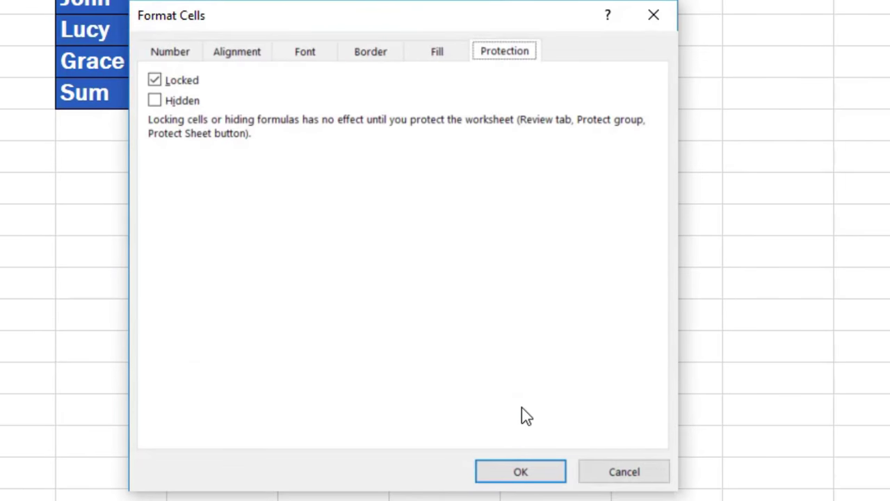
{"action": "left_click", "coordinate": [155, 82]}
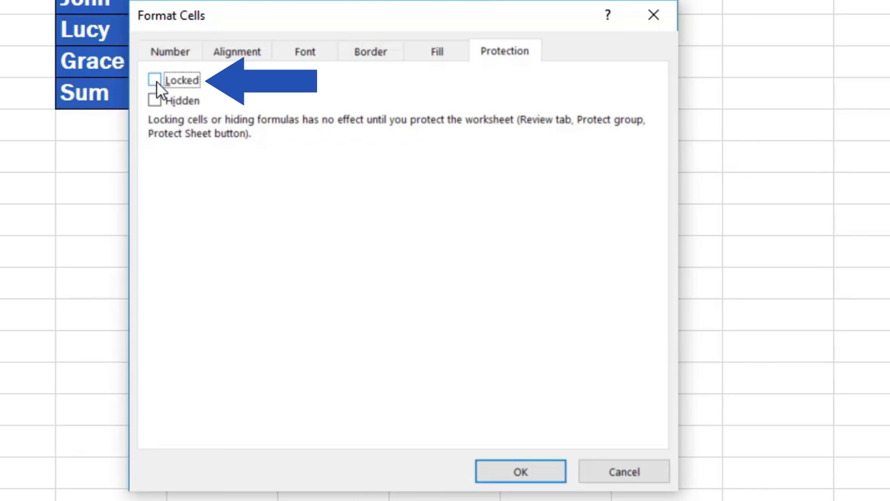
{"action": "left_click", "coordinate": [533, 473]}
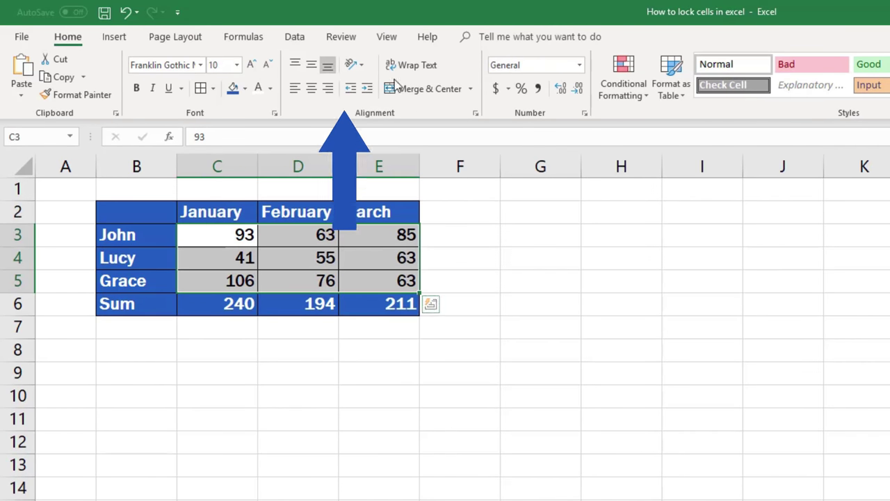
Protect the sheet from the Review tab with default options and no password
{"action": "left_click", "coordinate": [354, 39]}
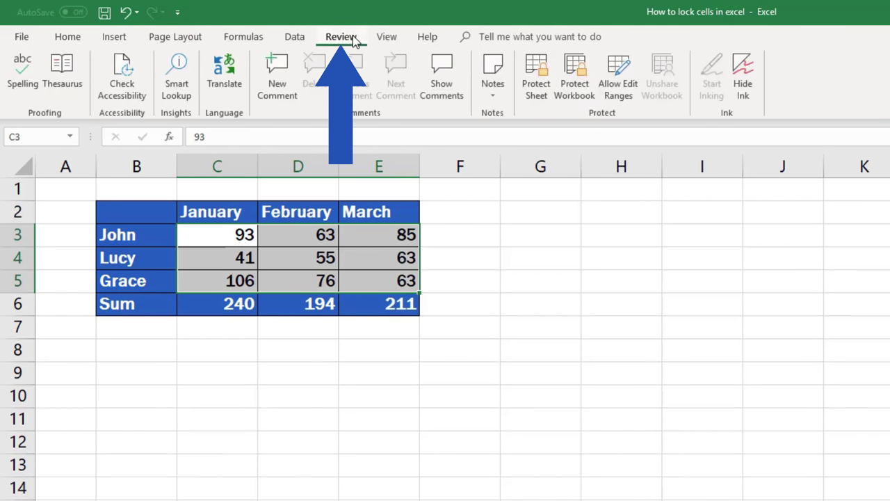
{"action": "left_click", "coordinate": [538, 78]}
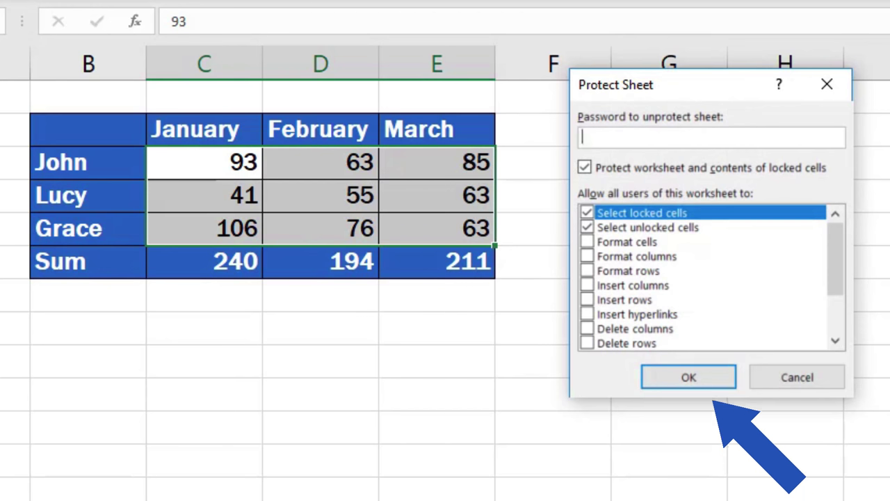
{"action": "left_click", "coordinate": [700, 377]}
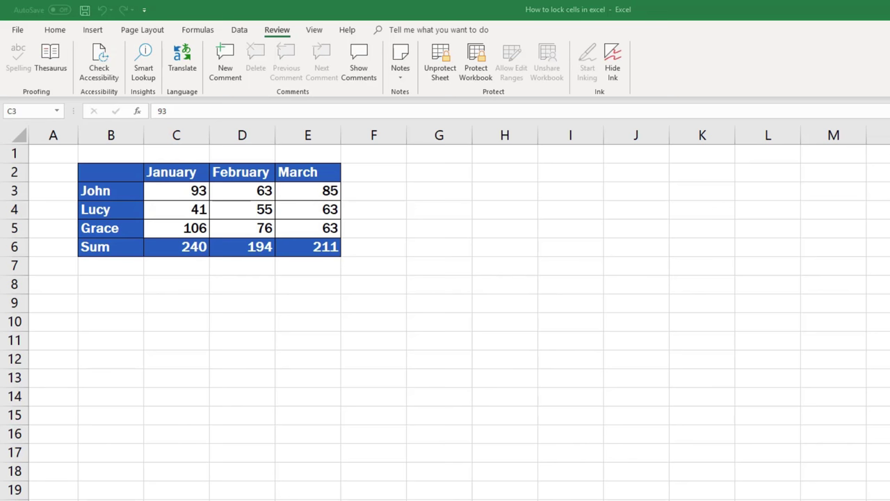
Enter 96 in C4 for January, raising the January sum to 295
{"action": "key", "text": "Down"}
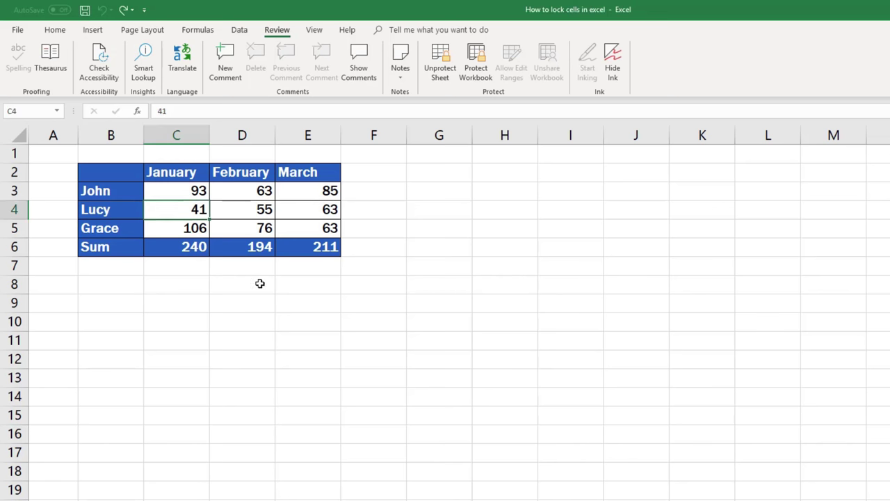
{"action": "type", "text": "96"}
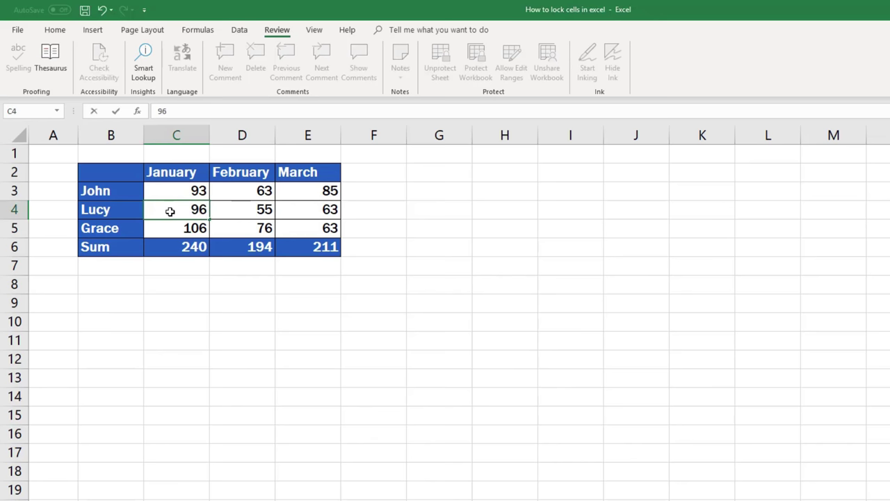
{"action": "key", "text": "Return"}
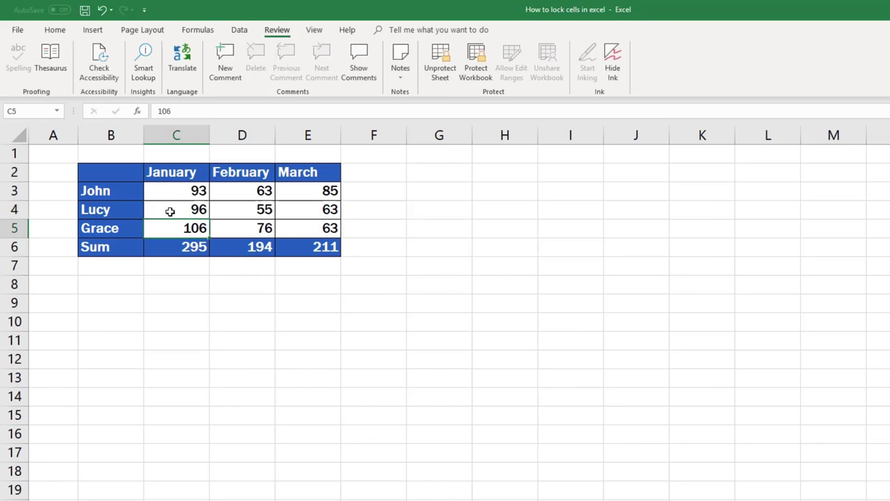
Try deleting the locked C6 sum and E2 header, dismissing each protected-sheet warning
{"action": "left_click", "coordinate": [197, 245]}
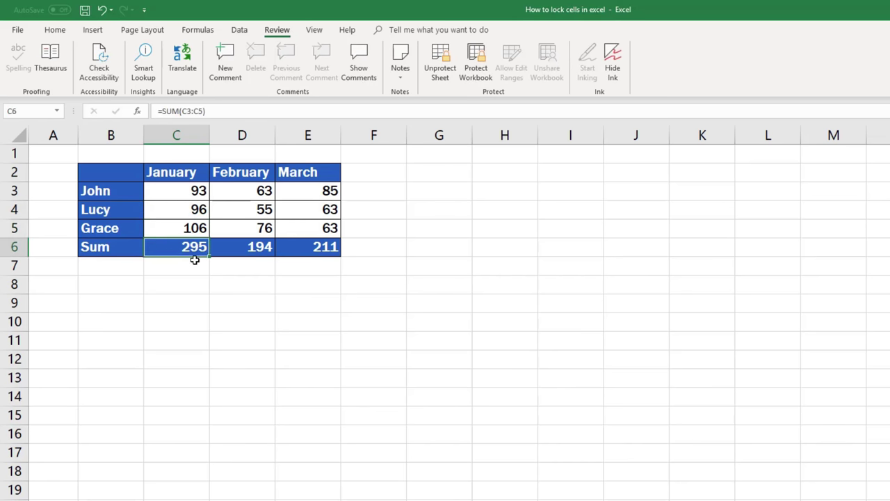
{"action": "key", "text": "Delete"}
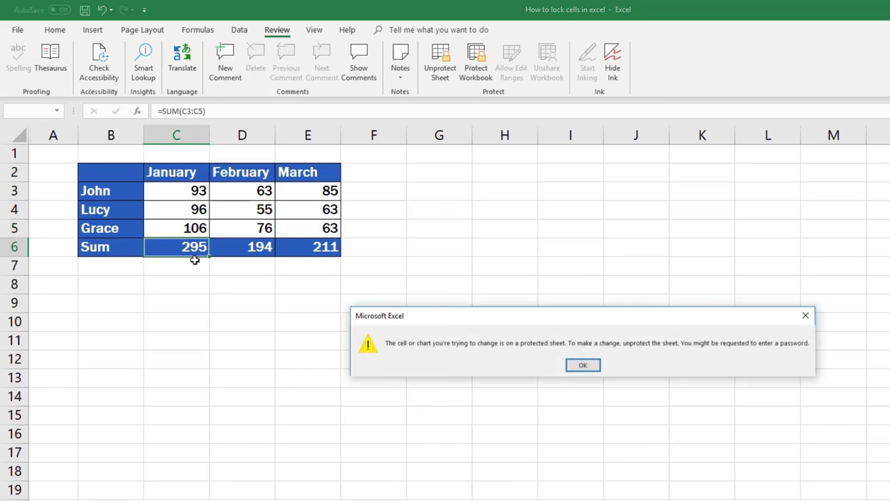
{"action": "left_click", "coordinate": [581, 365]}
{"action": "left_click", "coordinate": [325, 178]}
{"action": "key", "text": "Delete"}
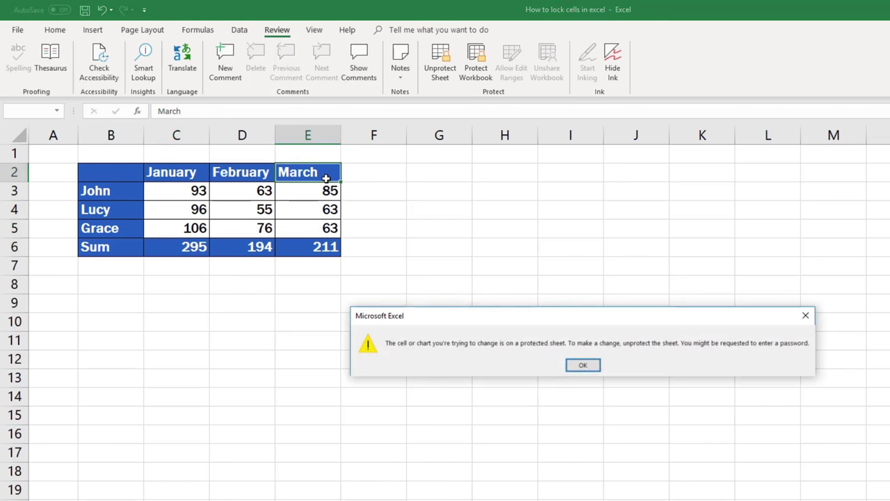
{"action": "left_click", "coordinate": [592, 365]}
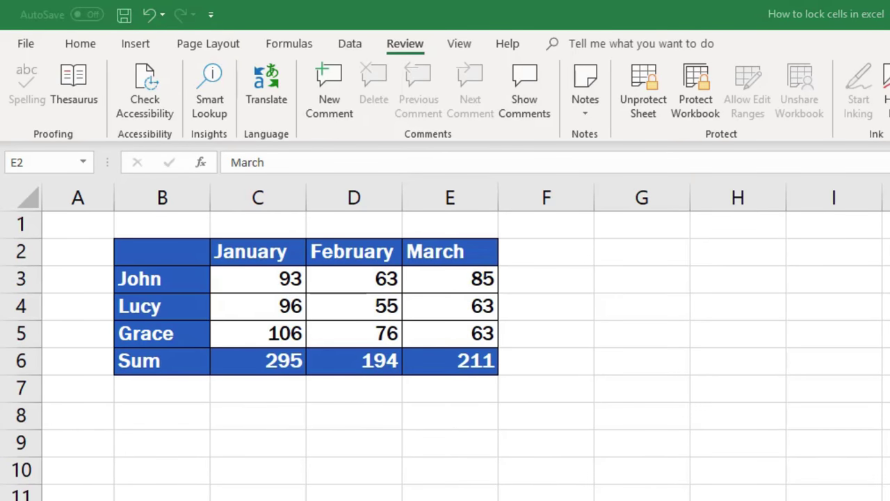
Unprotect the sheet and replace the March header in E2 with 4
{"action": "left_click", "coordinate": [648, 82]}
{"action": "double_click", "coordinate": [465, 254]}
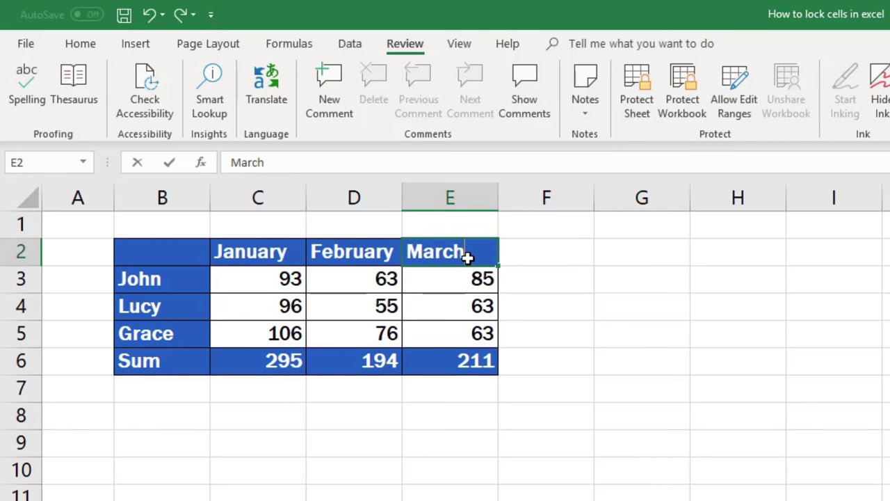
{"action": "key", "text": "BackSpace"}
{"action": "key", "text": "BackSpace"}
{"action": "key", "text": "BackSpace"}
{"action": "key", "text": "BackSpace"}
{"action": "key", "text": "BackSpace"}
{"action": "type", "text": "4"}
{"action": "key", "text": "Return"}
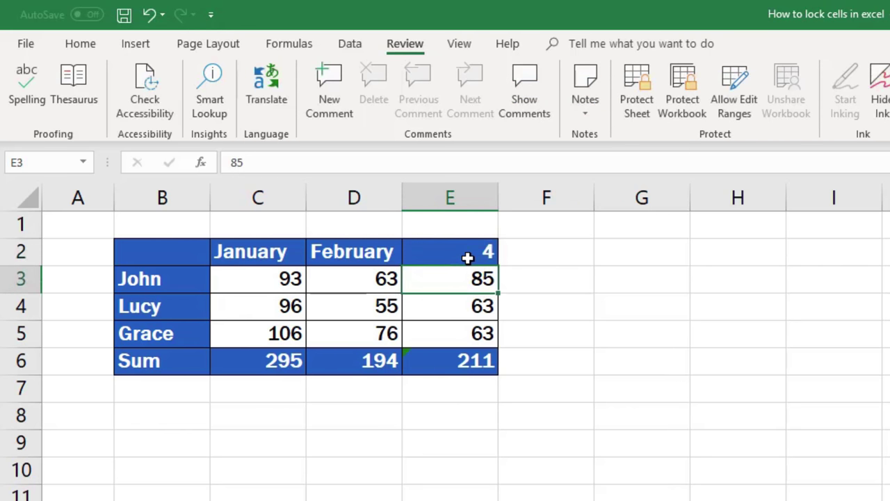